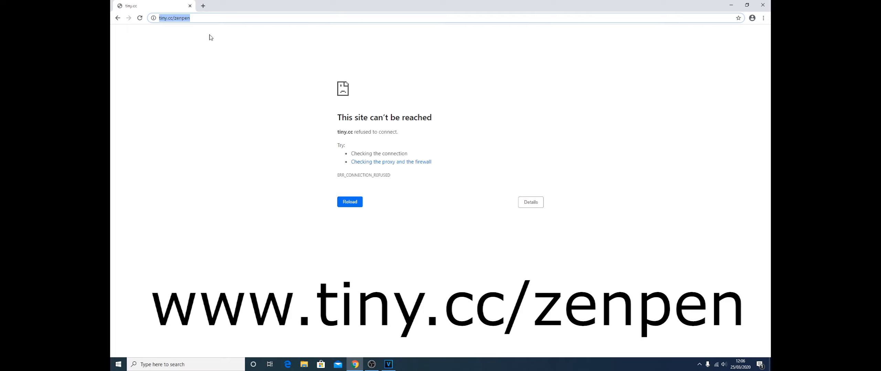
pyautogui.write('www.')
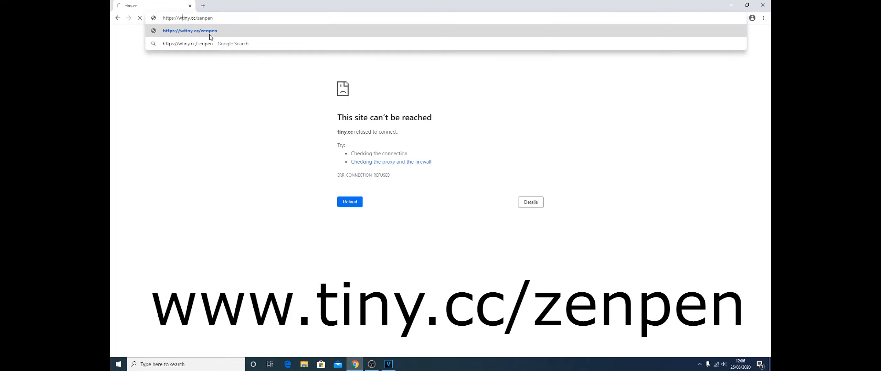
pyautogui.press('Return')
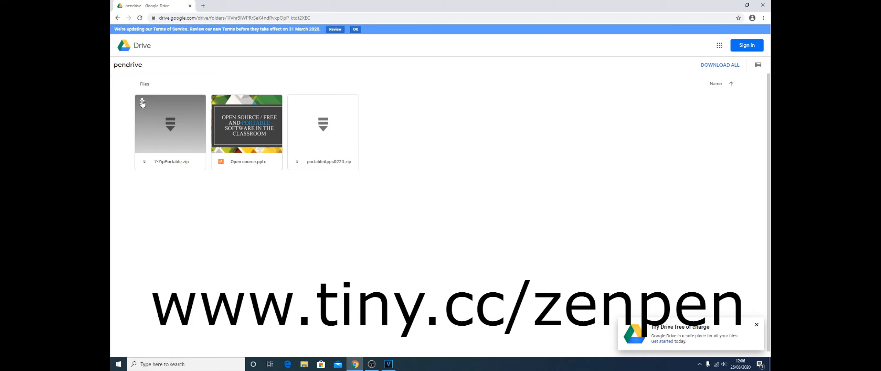
pyautogui.click(142, 102)
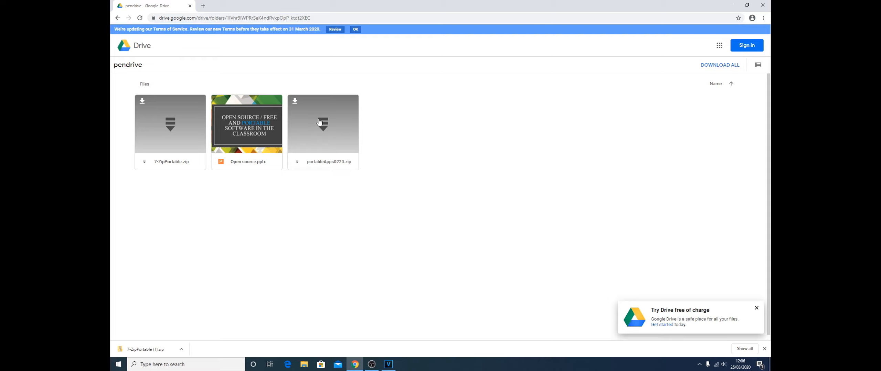
pyautogui.click(295, 101)
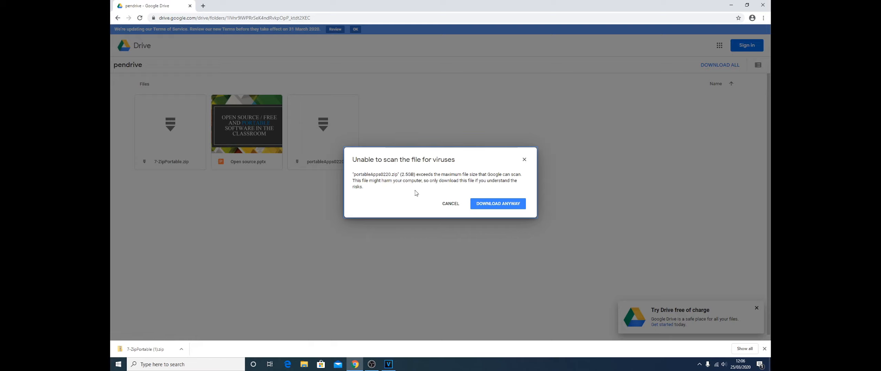
pyautogui.click(496, 206)
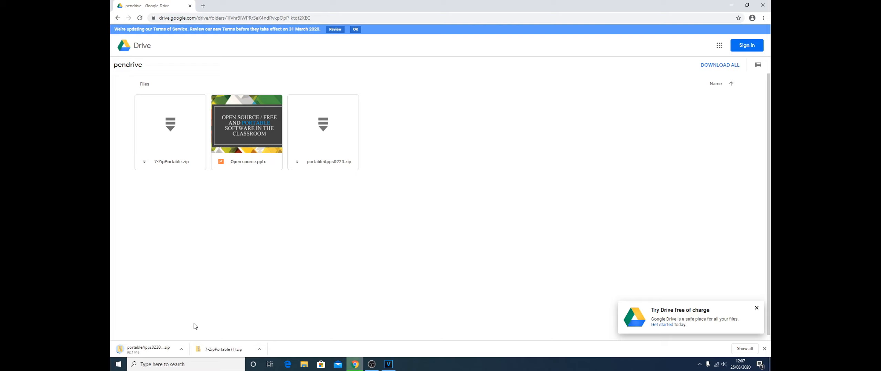
# Step: Open amazon.co.uk in a new browser tab and search for "samsung usb 3.0"
pyautogui.click(203, 6)
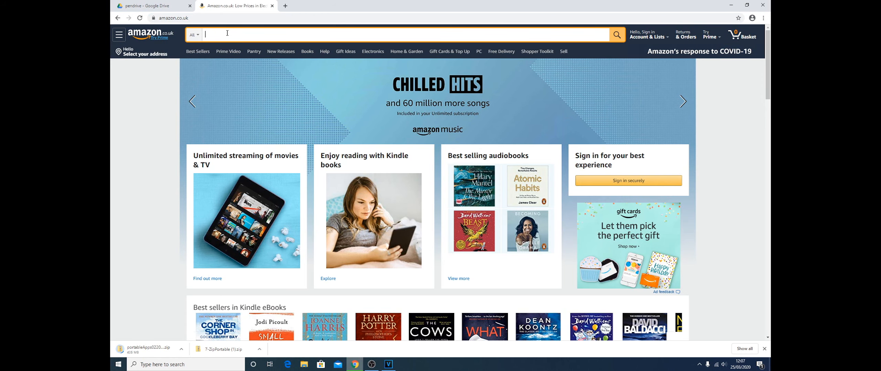
pyautogui.write('samsung')
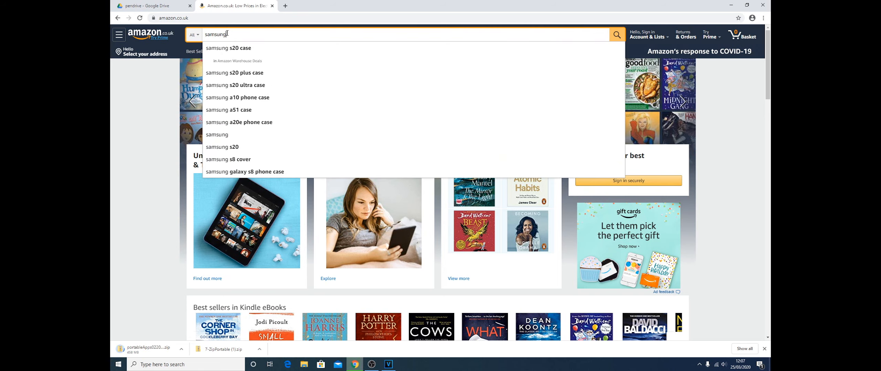
pyautogui.write(' us')
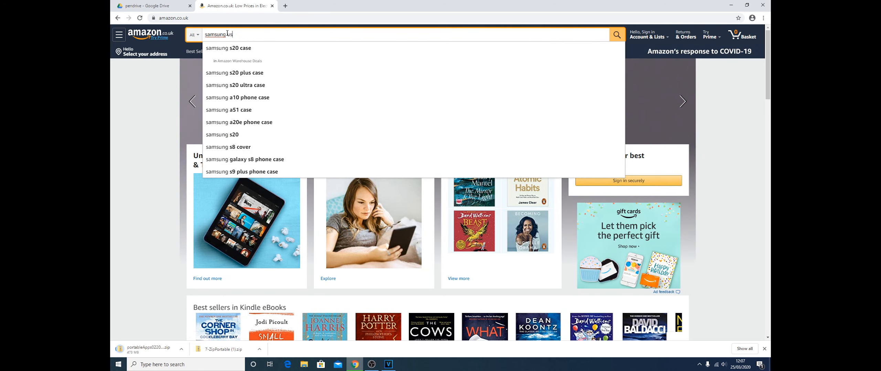
pyautogui.write('b 3')
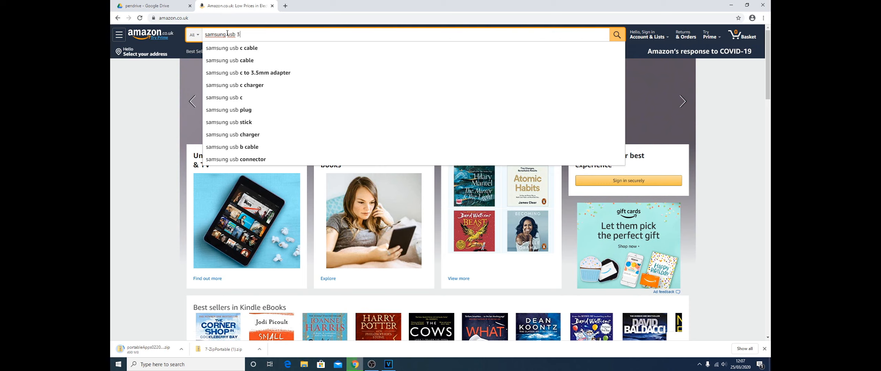
pyautogui.write('.0')
pyautogui.press('Return')
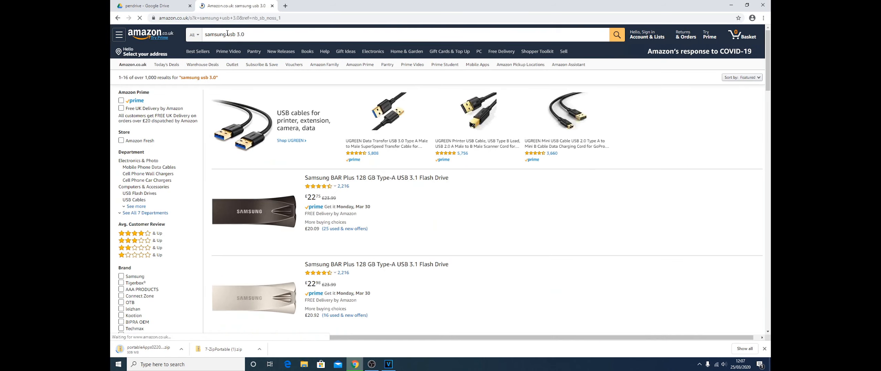
# Step: Open the Samsung BAR Plus flash drive listing and compare the prices of its 32, 64, 128 and 256 GB versions
pyautogui.click(334, 179)
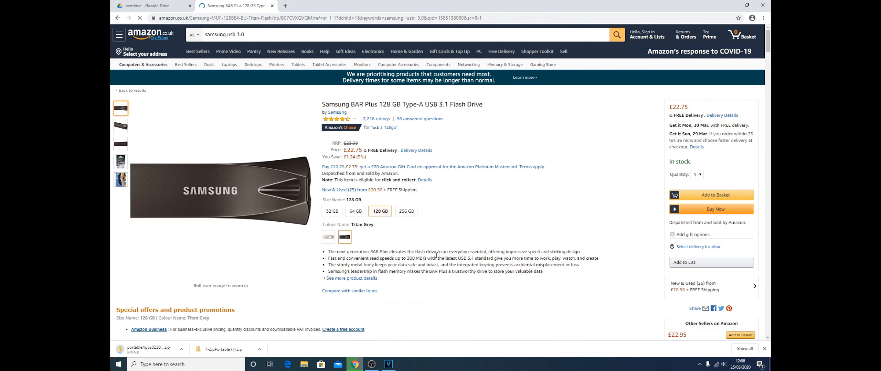
pyautogui.click(355, 211)
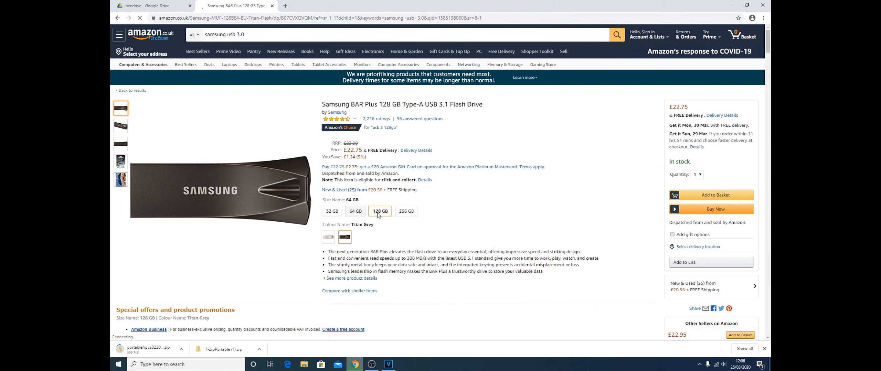
pyautogui.click(330, 215)
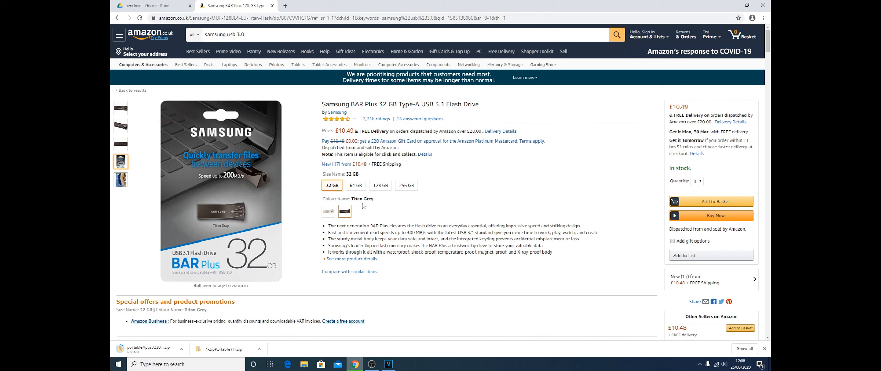
pyautogui.click(406, 188)
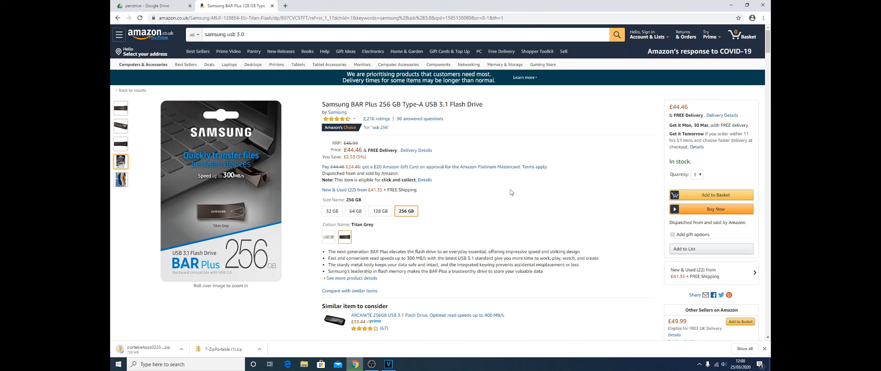
pyautogui.click(377, 213)
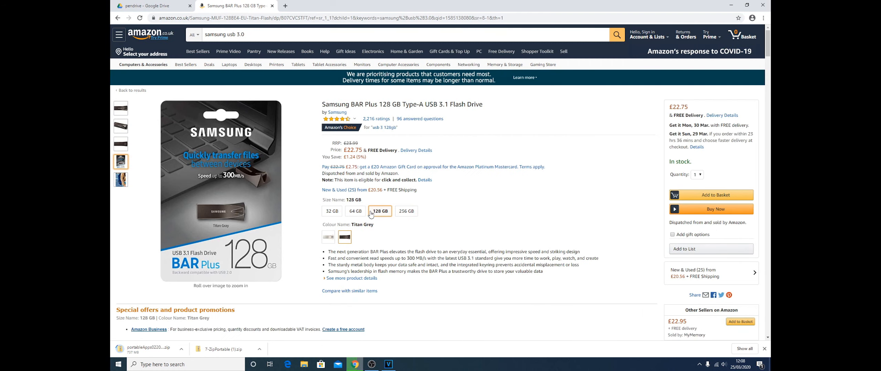
pyautogui.click(356, 211)
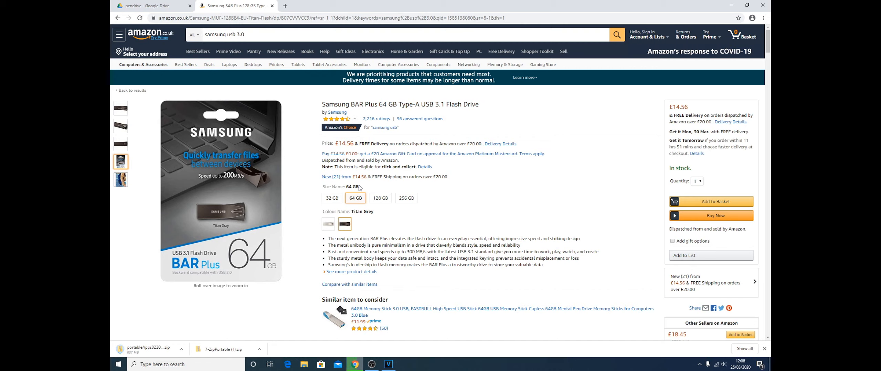
pyautogui.moveTo(252, 199)
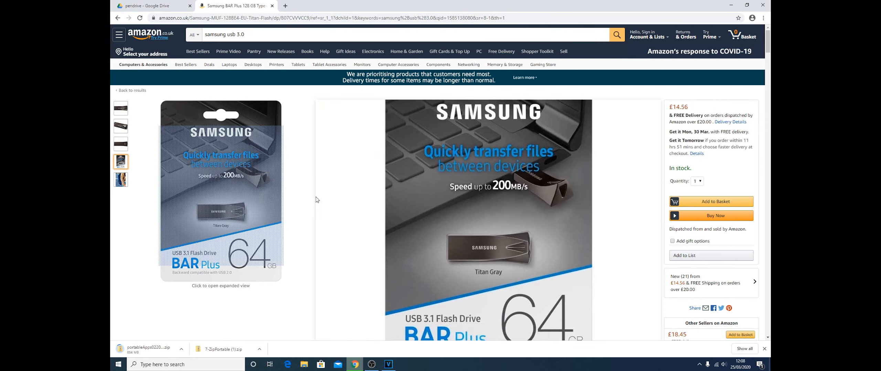
pyautogui.click(326, 202)
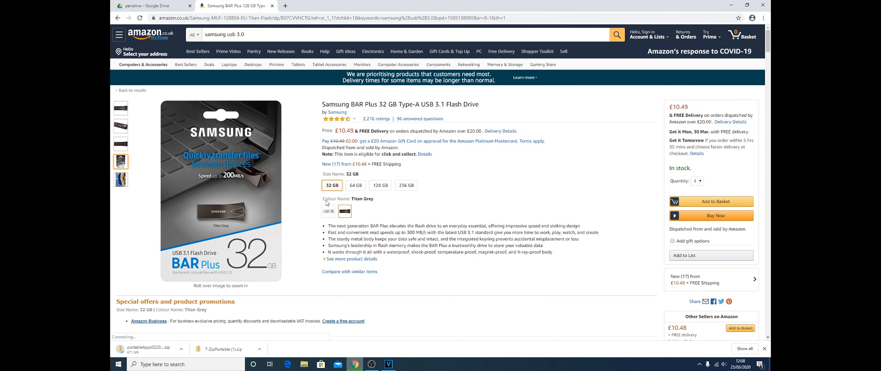
pyautogui.moveTo(187, 200)
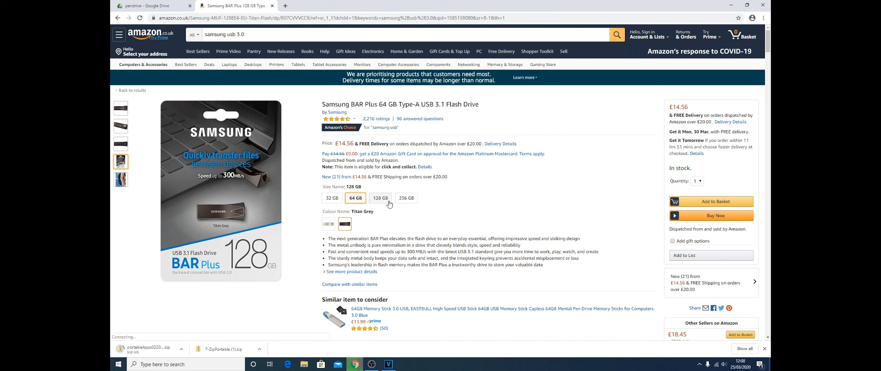
pyautogui.click(388, 202)
pyautogui.click(406, 212)
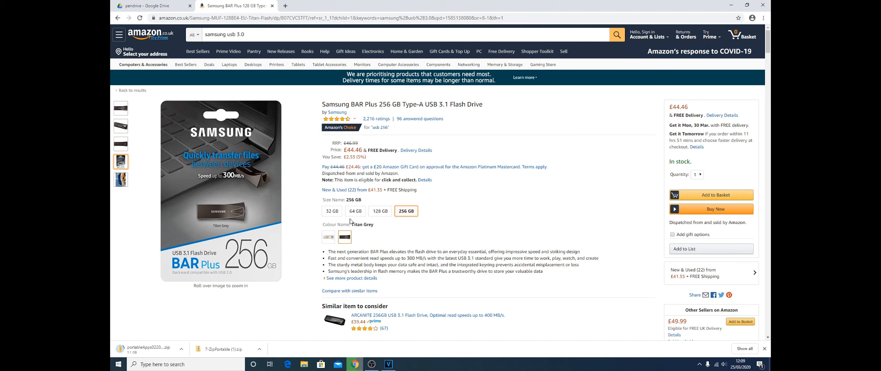
pyautogui.click(331, 213)
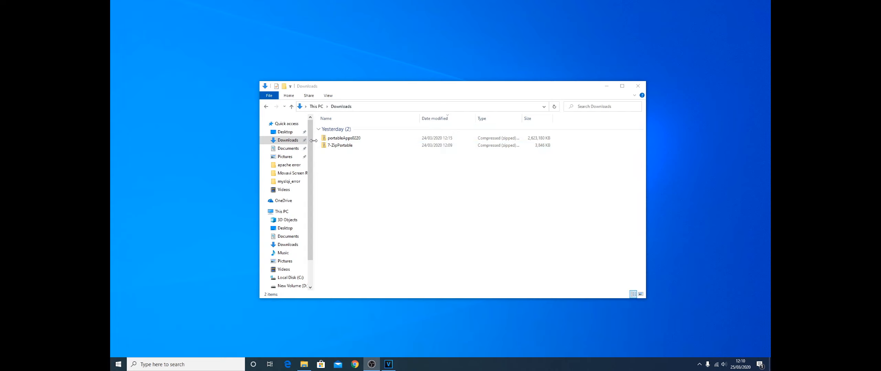
# Step: In File Explorer, extract the 7-ZipPortable archive from Downloads into its suggested 7-ZipPortable folder
pyautogui.click(335, 147)
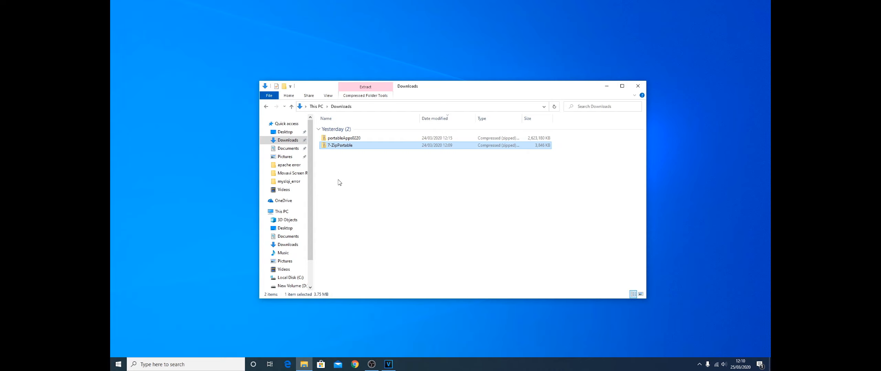
pyautogui.rightClick(345, 147)
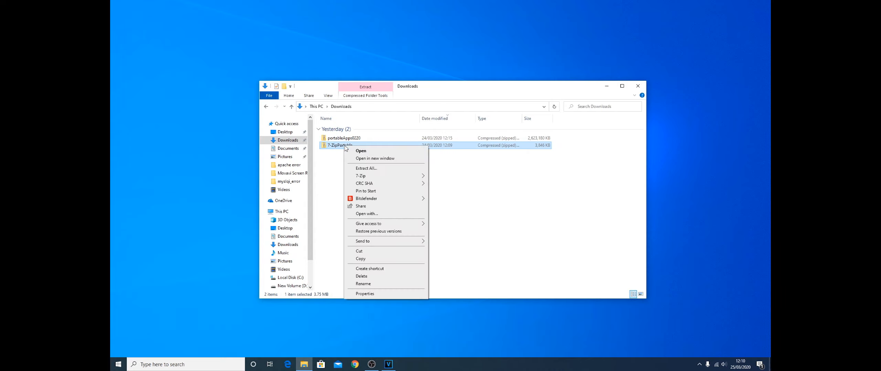
pyautogui.click(356, 168)
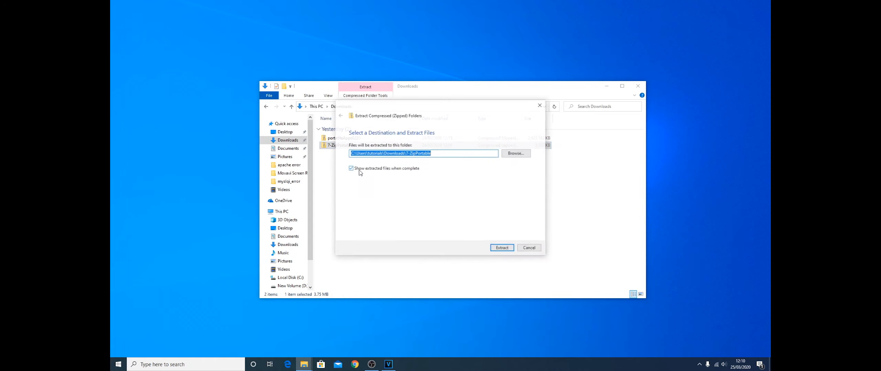
pyautogui.click(502, 249)
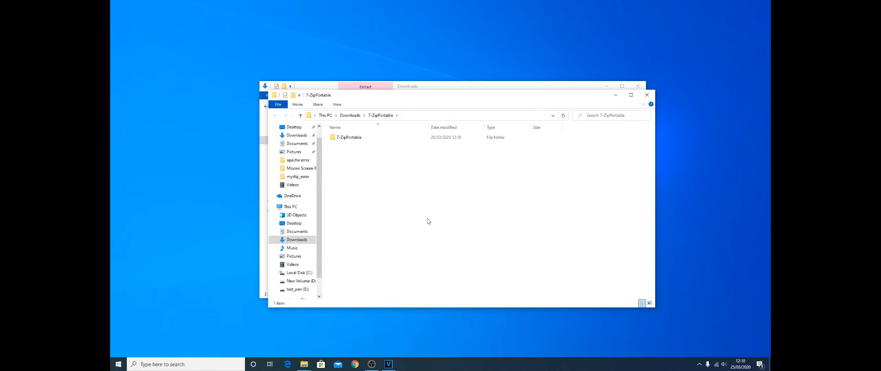
# Step: Open the inner 7-ZipPortable folder and launch the 7-ZipPortable application, dismissing the clean-up message and starting it again
pyautogui.doubleClick(356, 139)
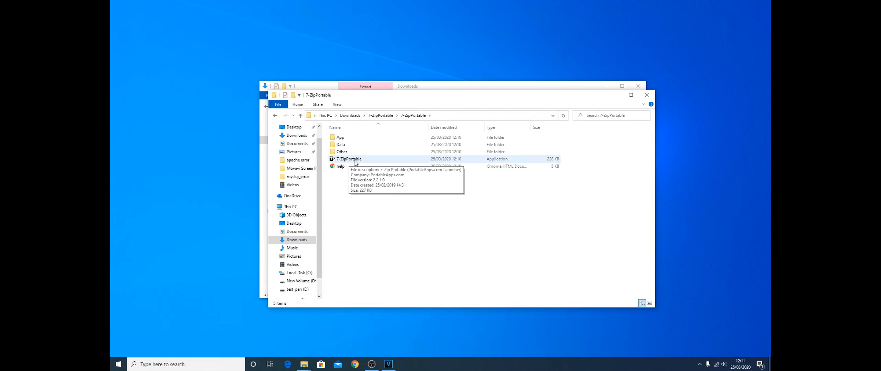
pyautogui.doubleClick(354, 161)
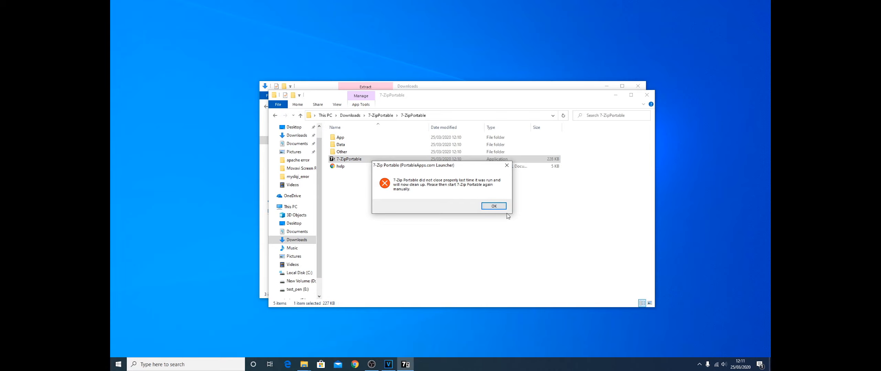
pyautogui.click(494, 206)
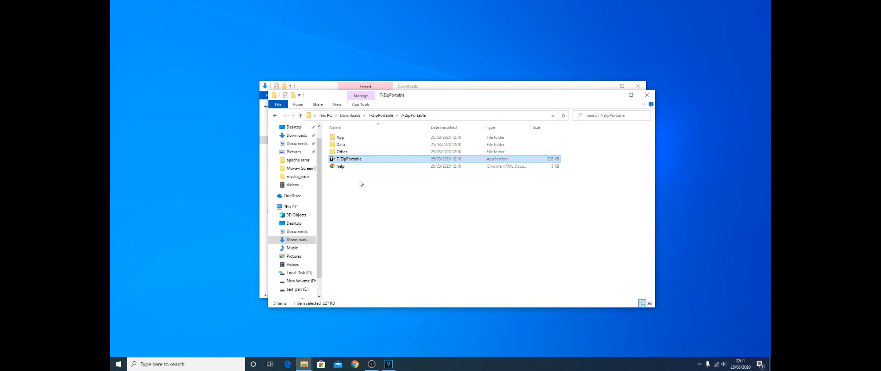
pyautogui.doubleClick(365, 159)
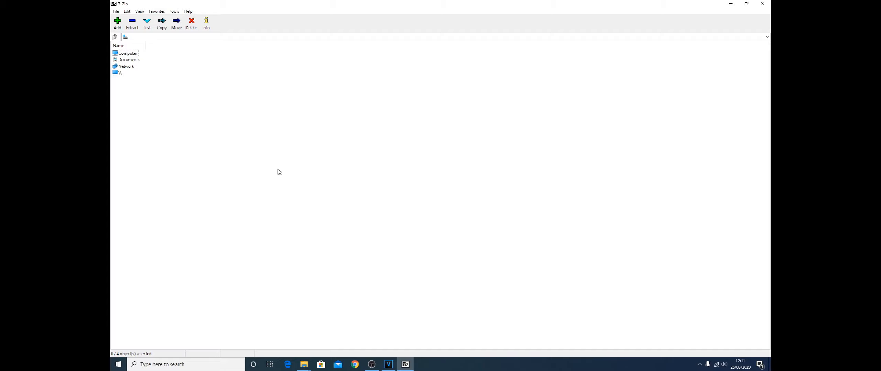
# Step: Browse through the user folders in 7-Zip to the Downloads folder
pyautogui.click(129, 60)
pyautogui.doubleClick(128, 61)
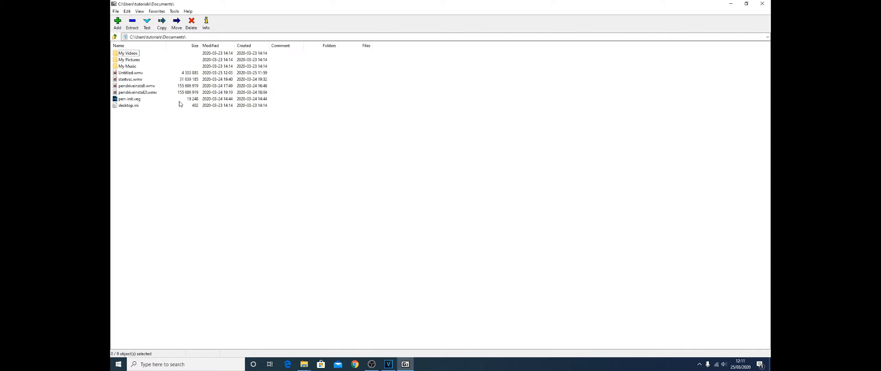
pyautogui.click(114, 37)
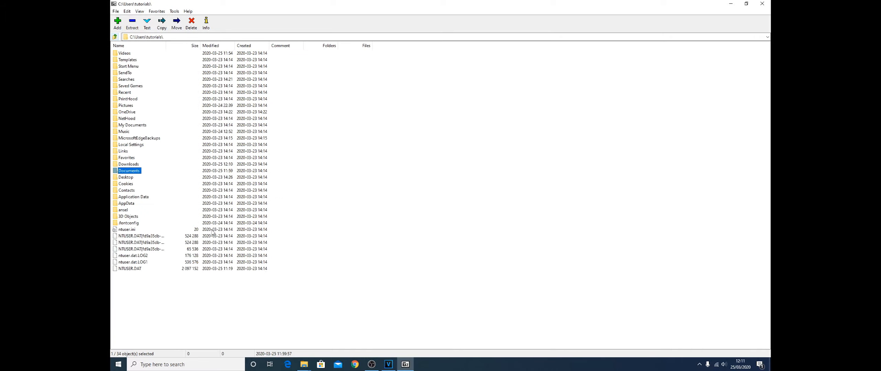
pyautogui.doubleClick(133, 165)
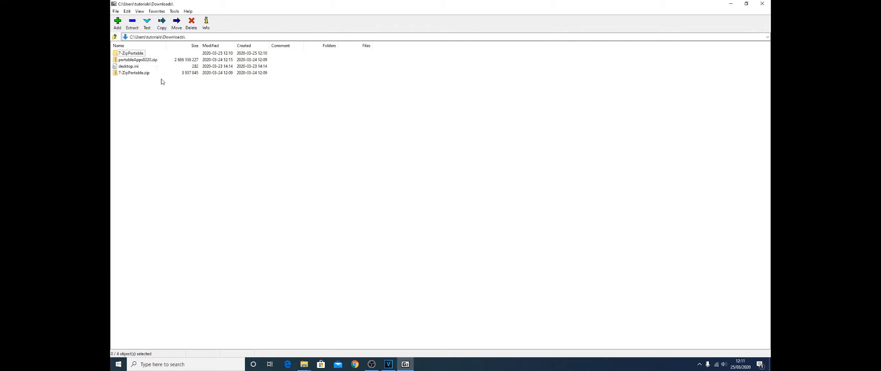
# Step: Extract portableApps0220.zip from Downloads to the root of the test_pen (E:) drive, without a separate subfolder
pyautogui.click(150, 61)
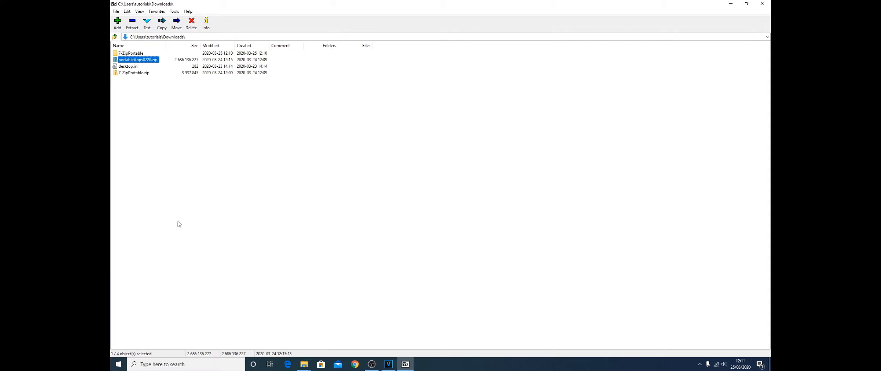
pyautogui.click(133, 24)
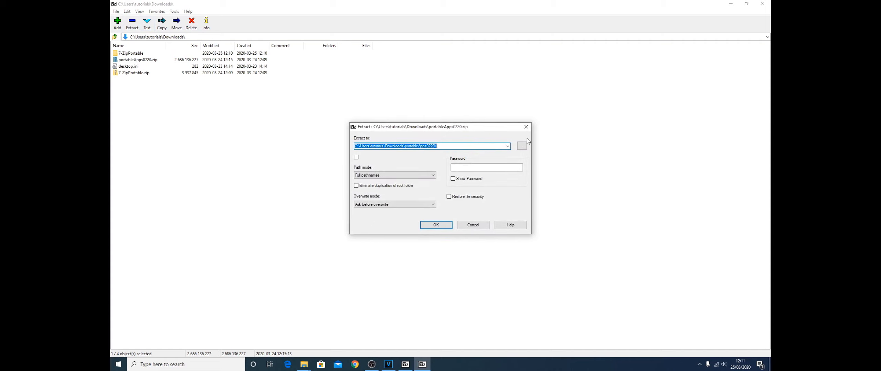
pyautogui.click(522, 146)
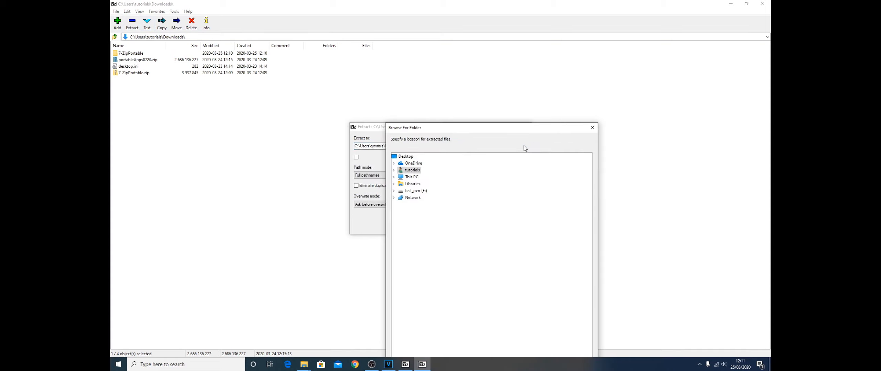
pyautogui.click(415, 191)
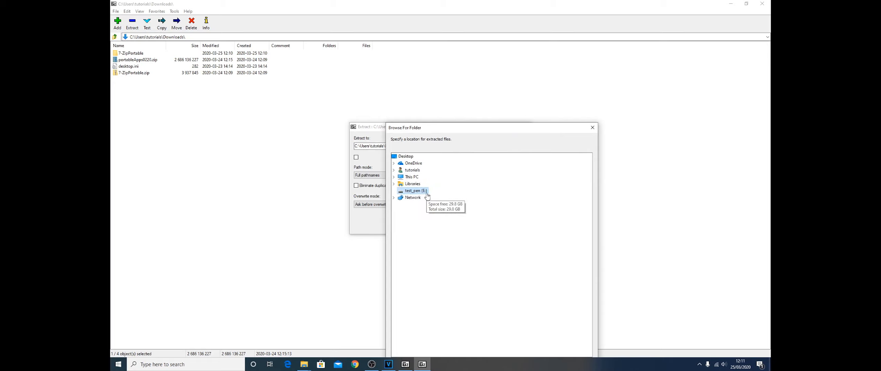
pyautogui.moveTo(479, 130); pyautogui.dragTo(531, 34)
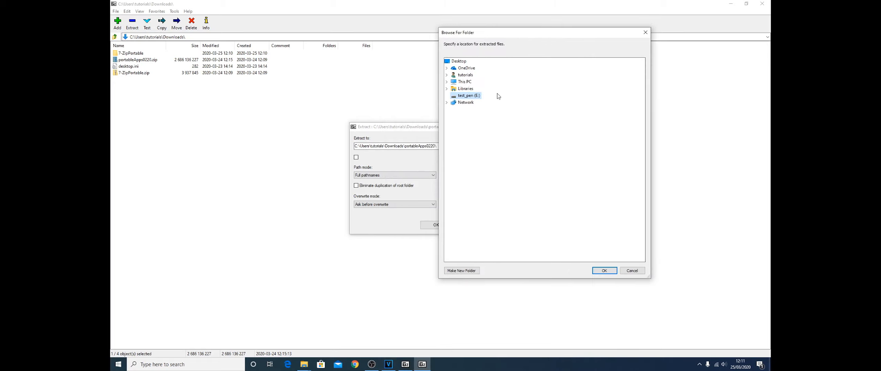
pyautogui.click(599, 271)
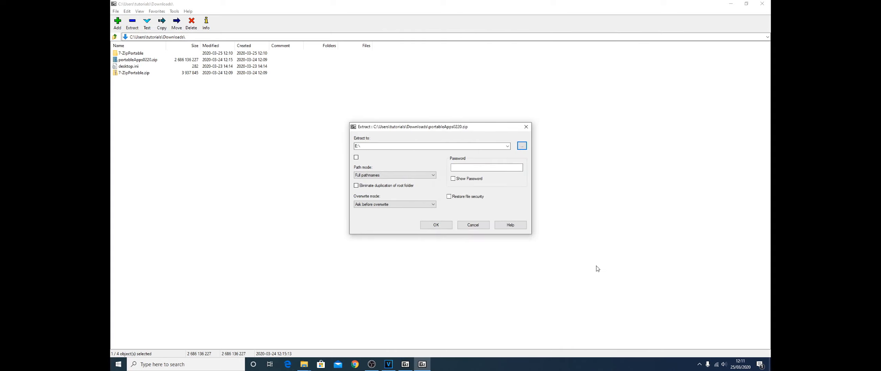
pyautogui.click(356, 159)
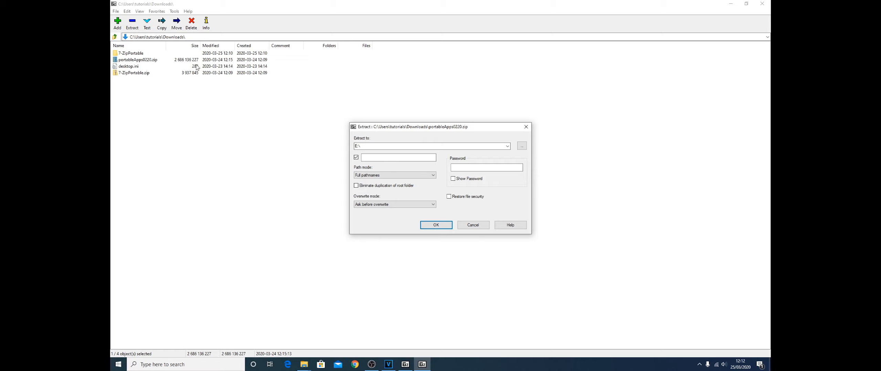
pyautogui.click(356, 157)
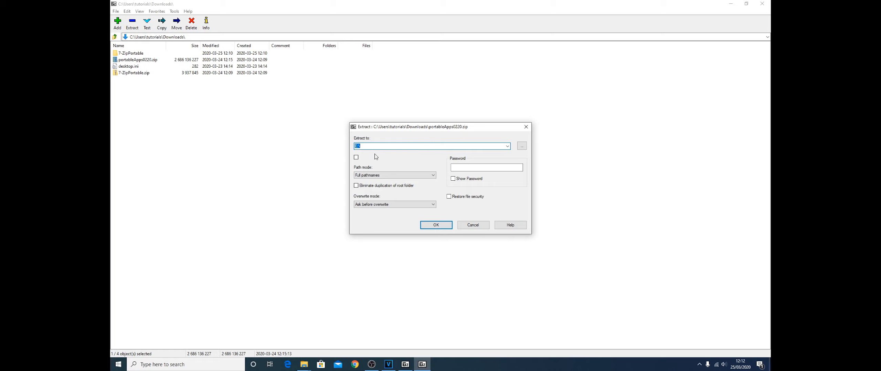
pyautogui.click(444, 230)
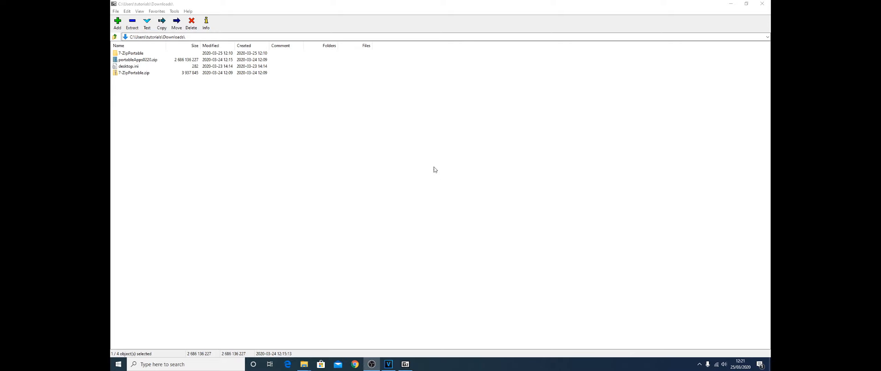
# Step: Switch to File Explorer, open the test_pen (E:) drive and check its used and free space in the drive properties
pyautogui.moveTo(309, 364)
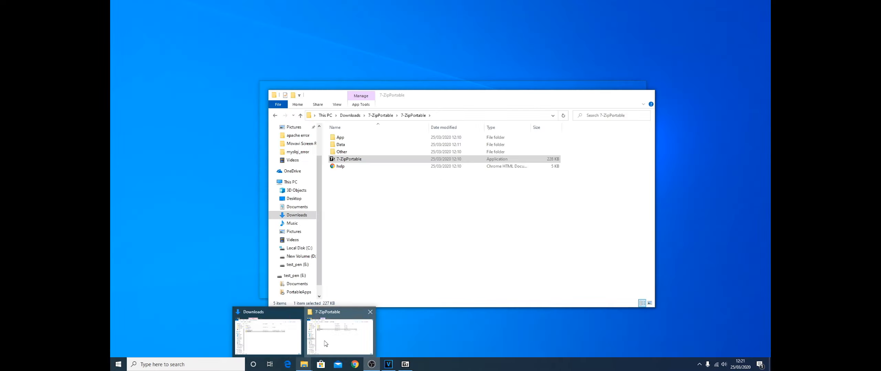
pyautogui.click(325, 344)
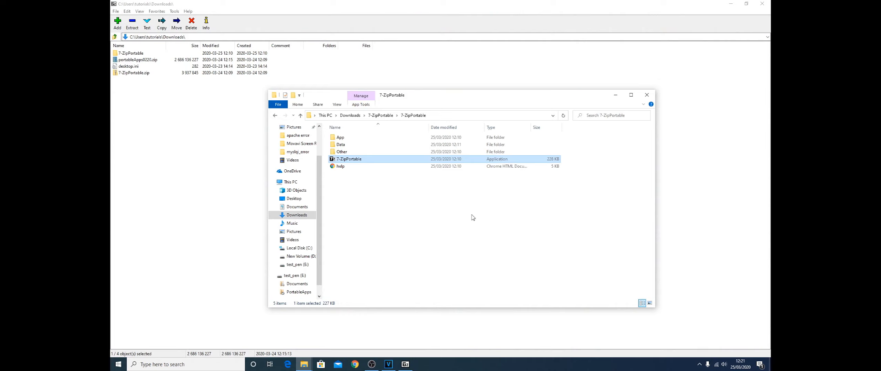
pyautogui.click(296, 265)
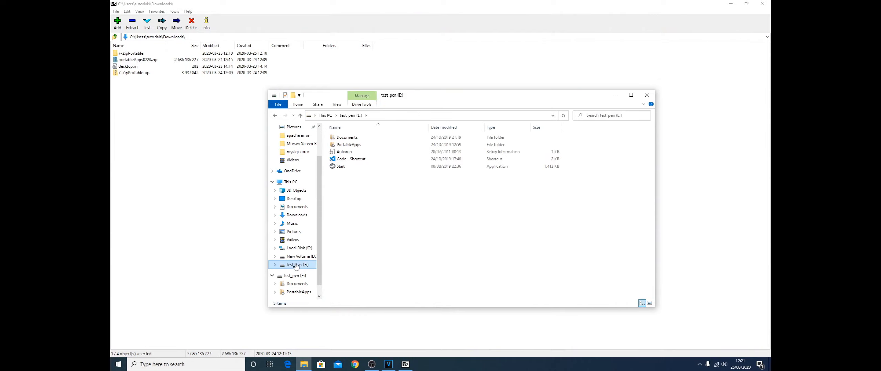
pyautogui.rightClick(296, 265)
pyautogui.click(314, 261)
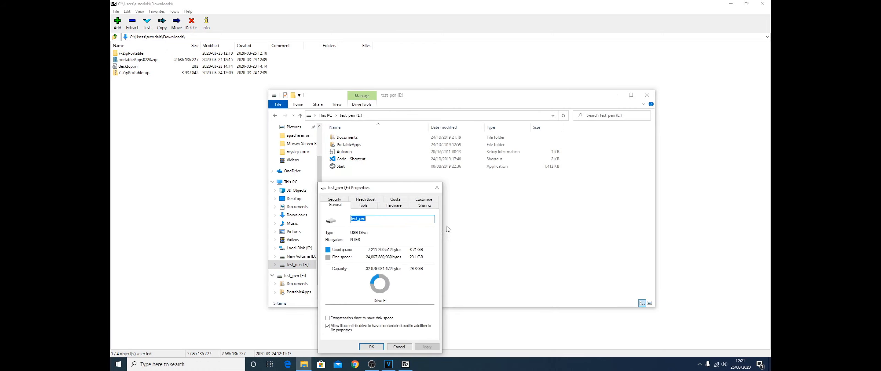
pyautogui.moveTo(382, 188); pyautogui.dragTo(445, 102)
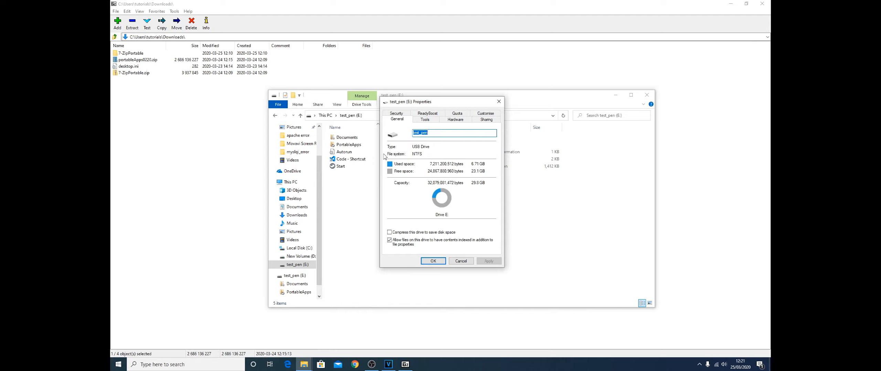
pyautogui.click(498, 102)
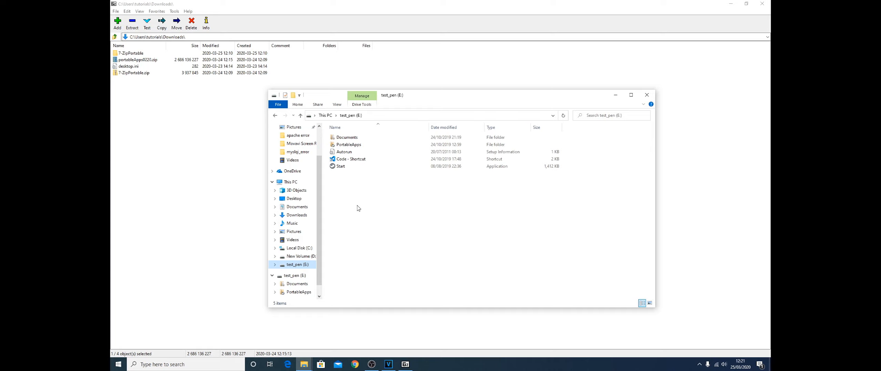
# Step: Run the Start application from the pen drive, then test Google Chrome from the PortableApps menu and close it
pyautogui.click(338, 169)
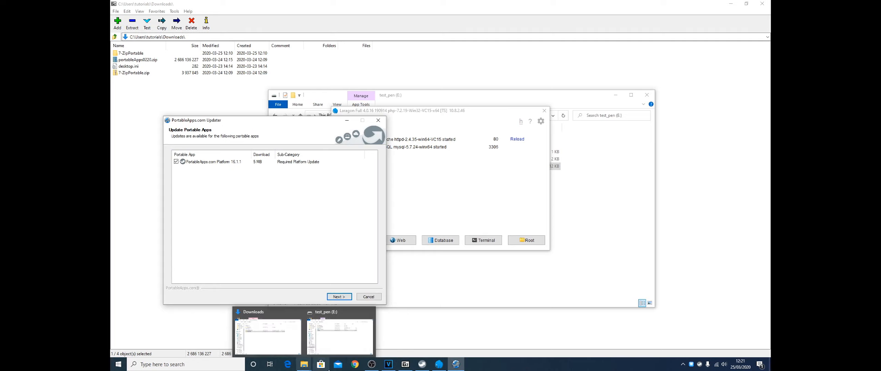
pyautogui.click(428, 368)
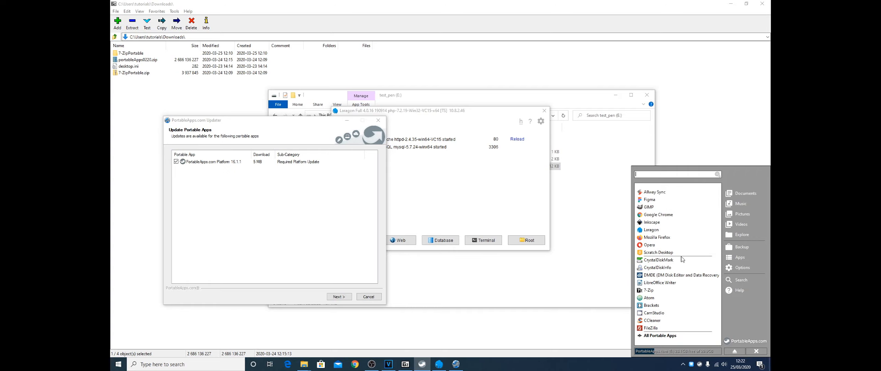
pyautogui.click(661, 216)
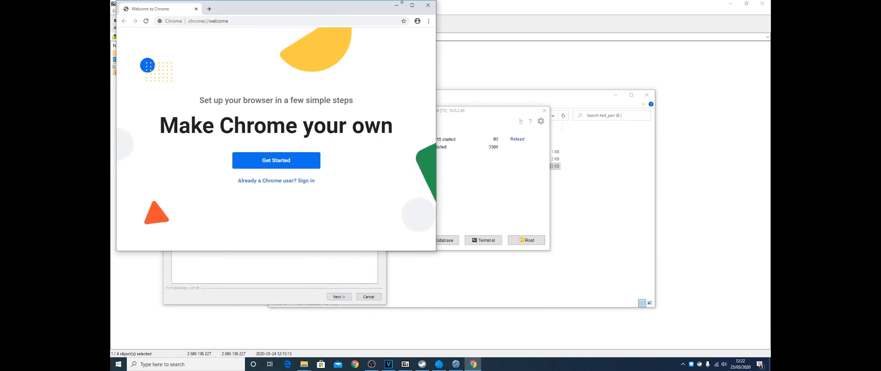
pyautogui.click(428, 6)
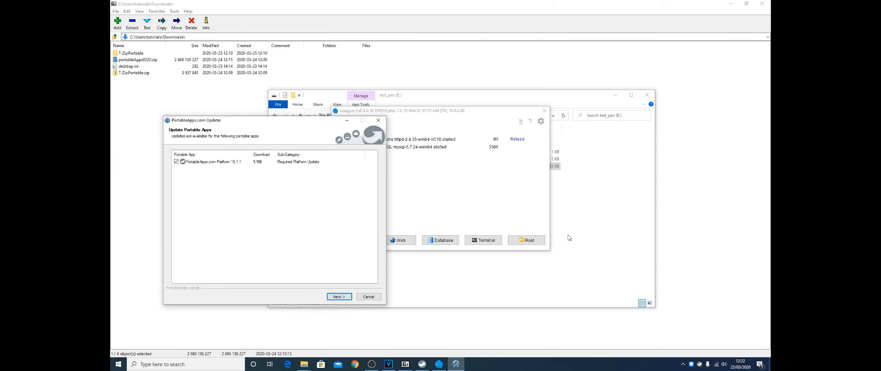